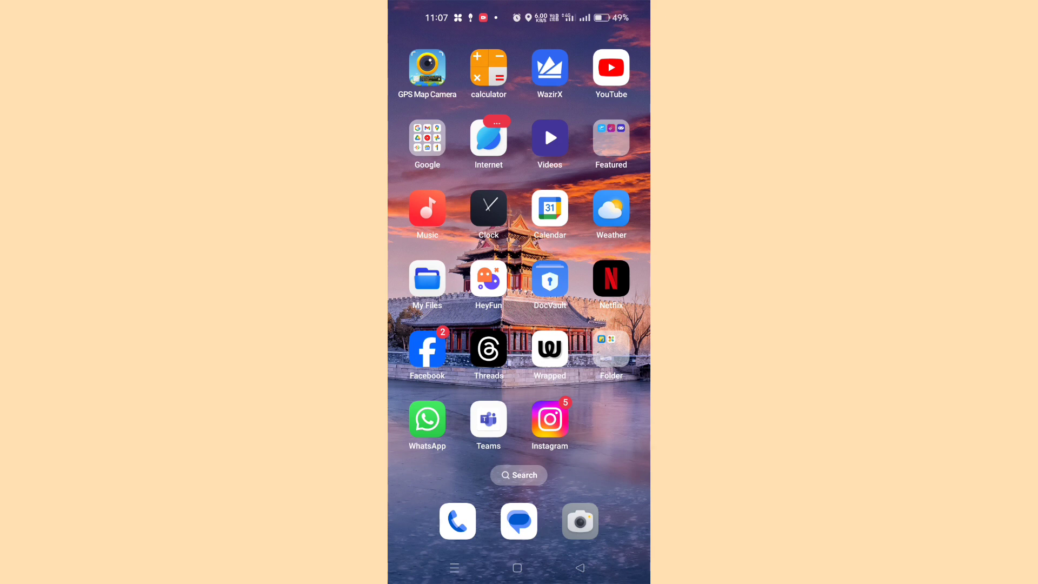
Open and dismiss the Wrapped app's shortcut menu, then swipe to the Google search home page.
mouse_move(438, 284)
mouse_down()
mouse_move(600, 284)
mouse_move(437, 284)
mouse_up()
mouse_move(438, 284)
mouse_down()
mouse_move(616, 284)
mouse_move(438, 283)
mouse_up()
click(549, 351)
drag(549, 361, 543, 349)
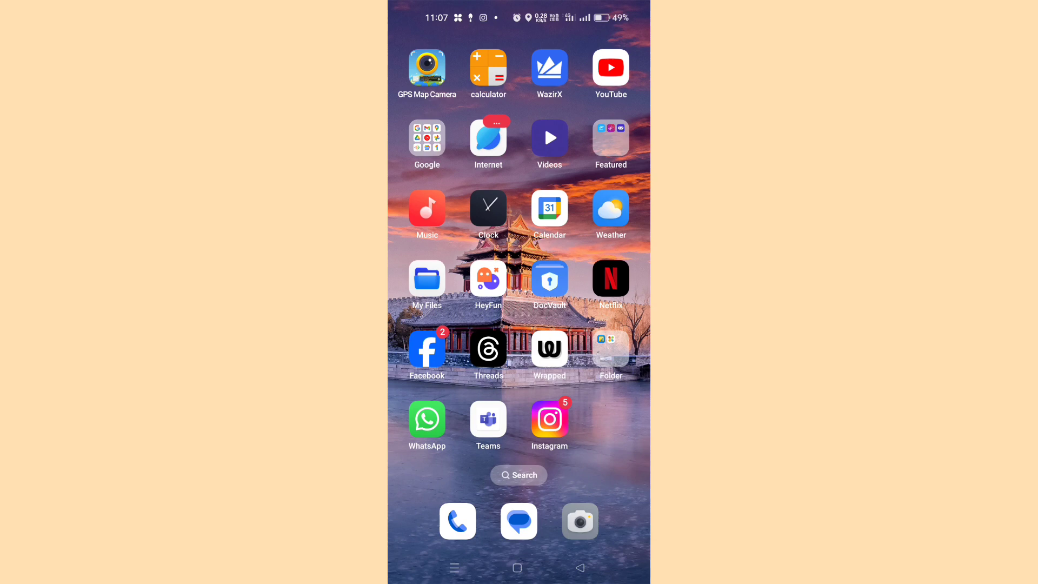
drag(438, 325, 616, 324)
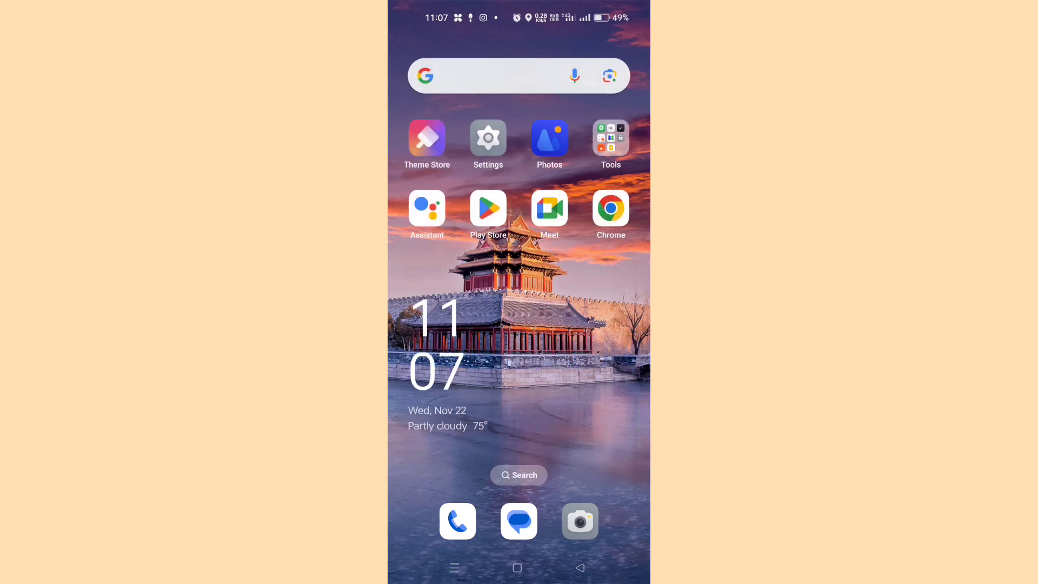
Start a Google search for 'wrapped for instagram apk', using the suggested completion for Instagram.
click(494, 76)
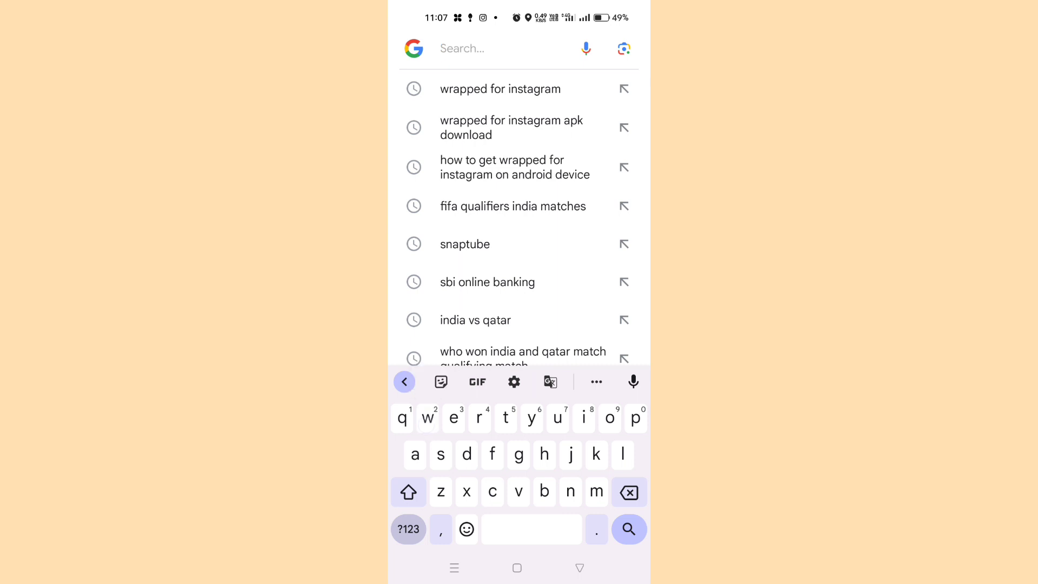
text(wrappe)
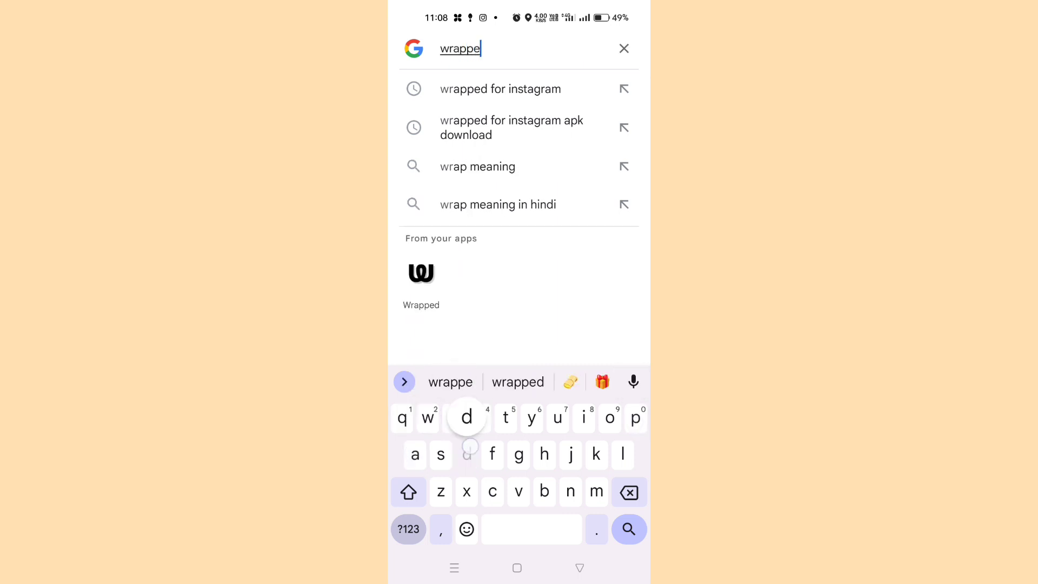
text(d f)
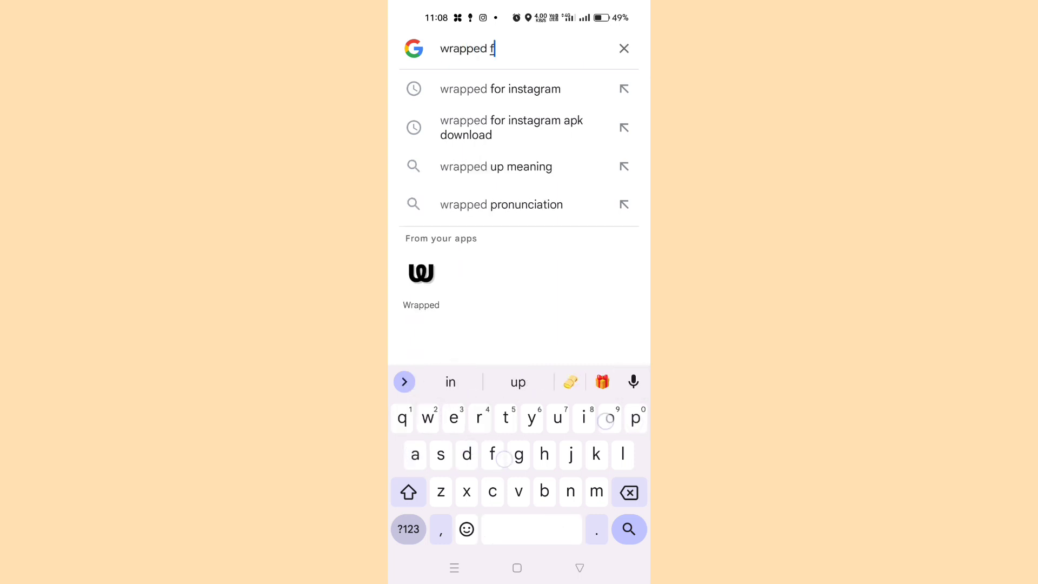
text(or ins)
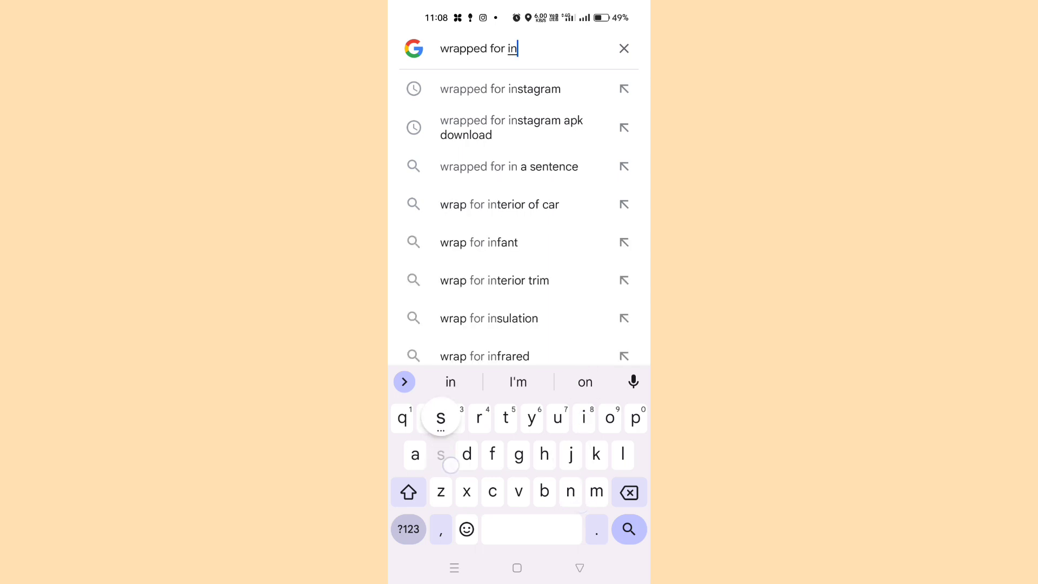
text(t)
click(584, 381)
text(ap)
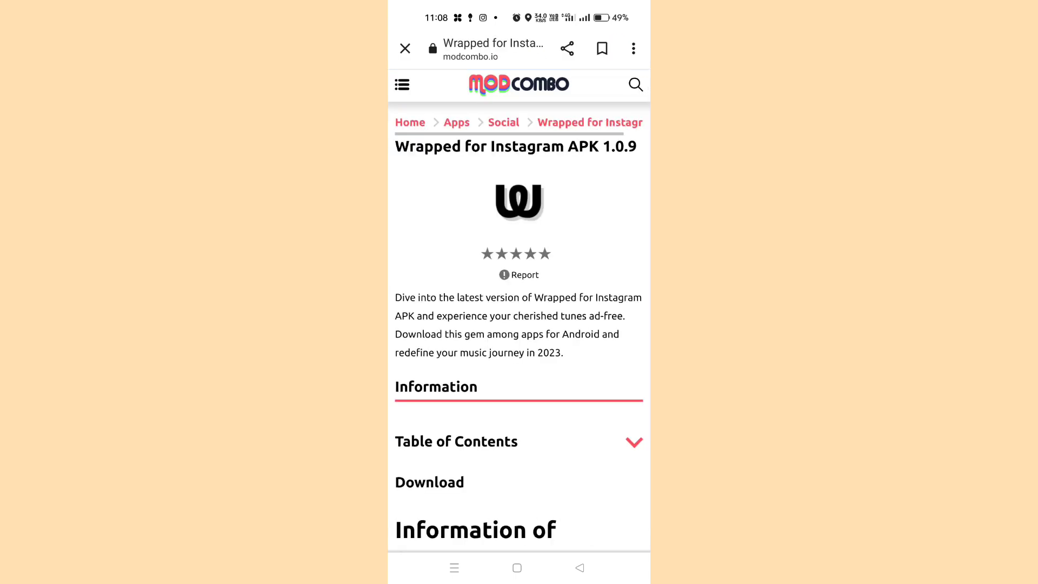
scroll(529, 422, down, 8)
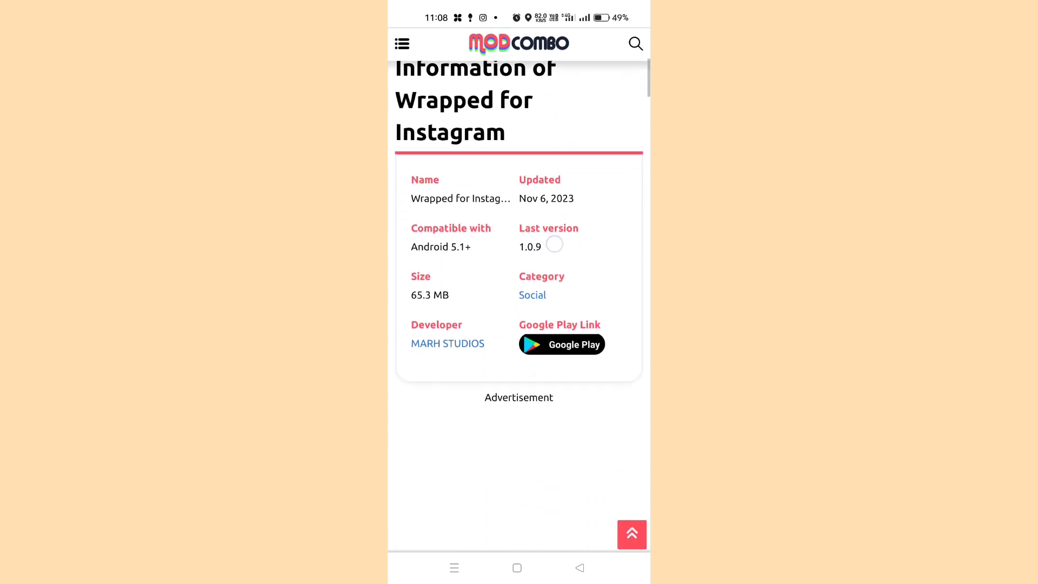
scroll(519, 324, up, 8)
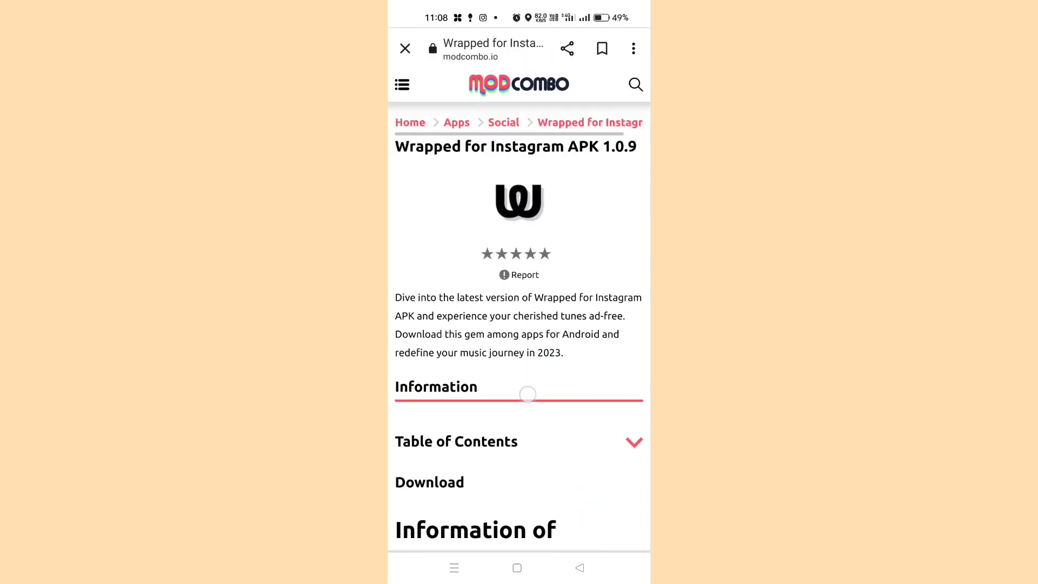
scroll(519, 325, down, 2)
scroll(549, 257, down, 5)
scroll(549, 284, down, 5)
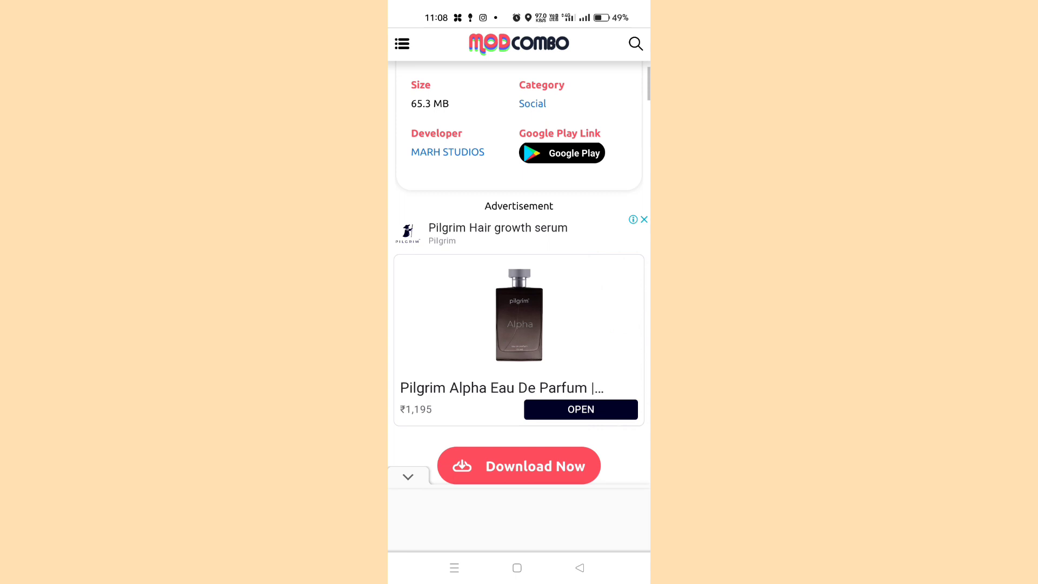
scroll(552, 335, down, 3)
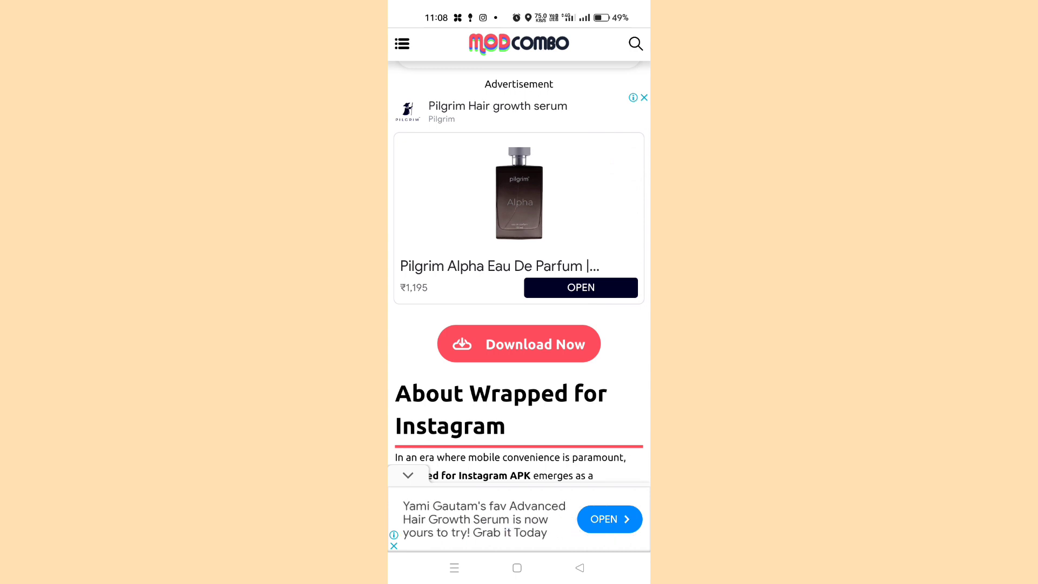
Use Download Now to reach the Wrapped for Instagram download page, dismissing the full-screen perfume ad.
click(518, 344)
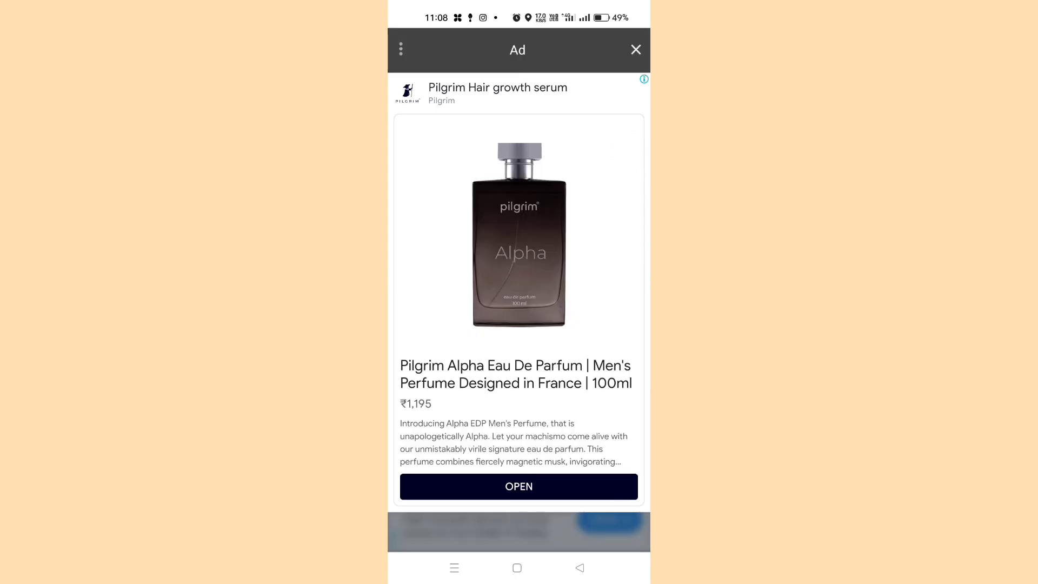
click(635, 49)
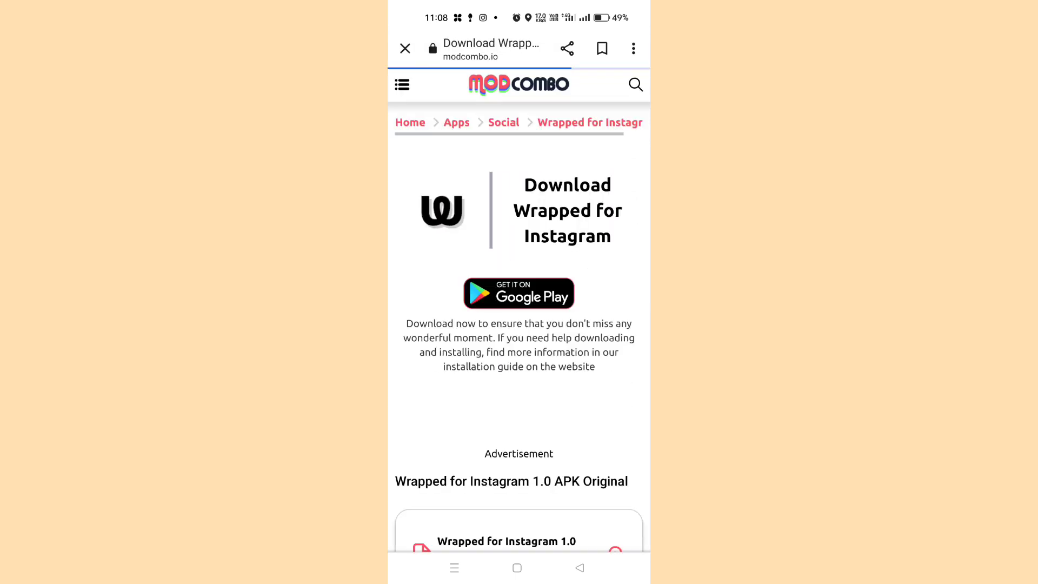
scroll(567, 325, down, 6)
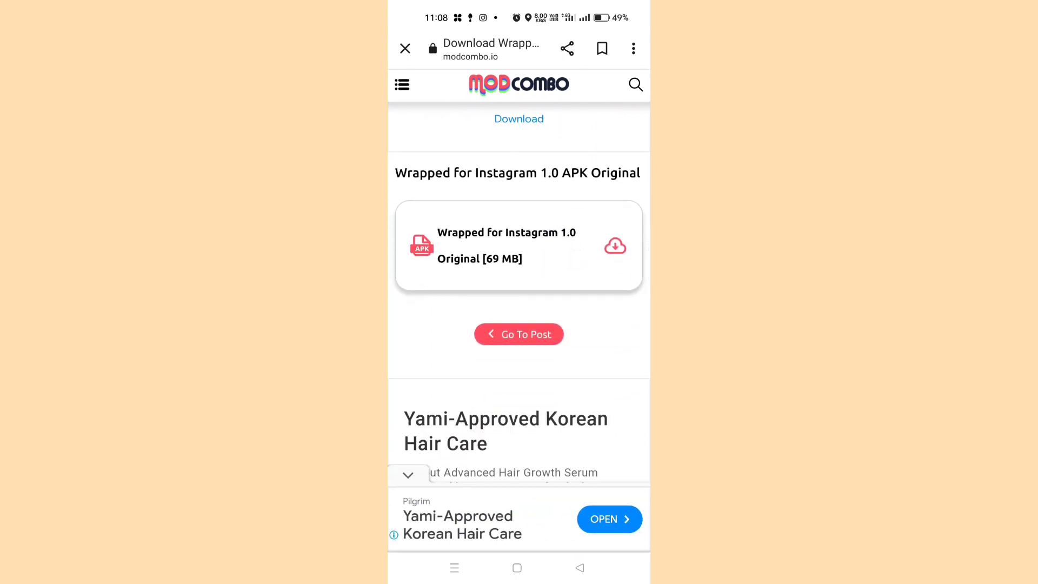
Start the 69 MB Wrapped for Instagram 1.0 Original download, then return Home to the installed-apps page.
click(518, 245)
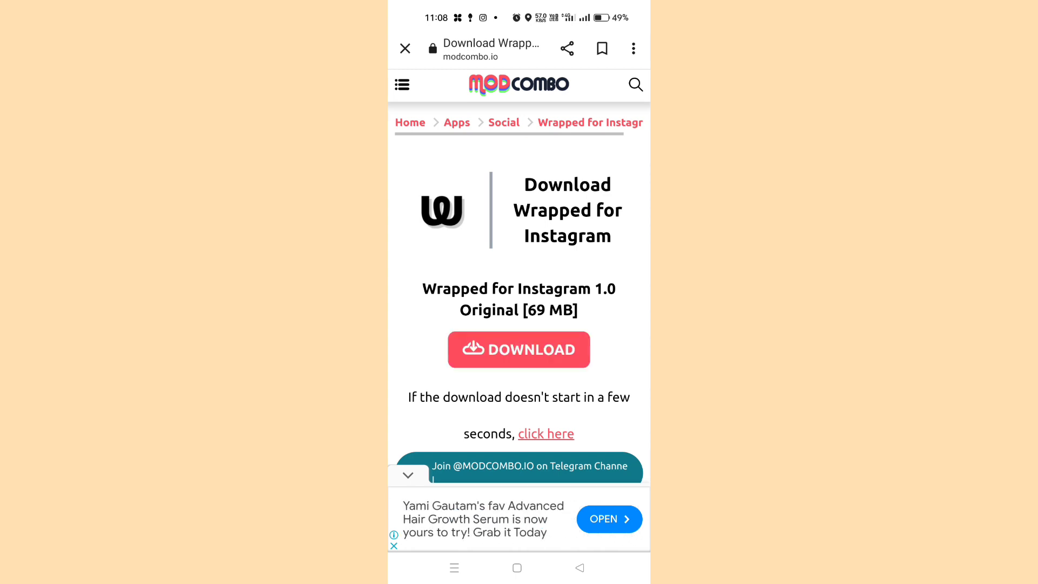
click(516, 568)
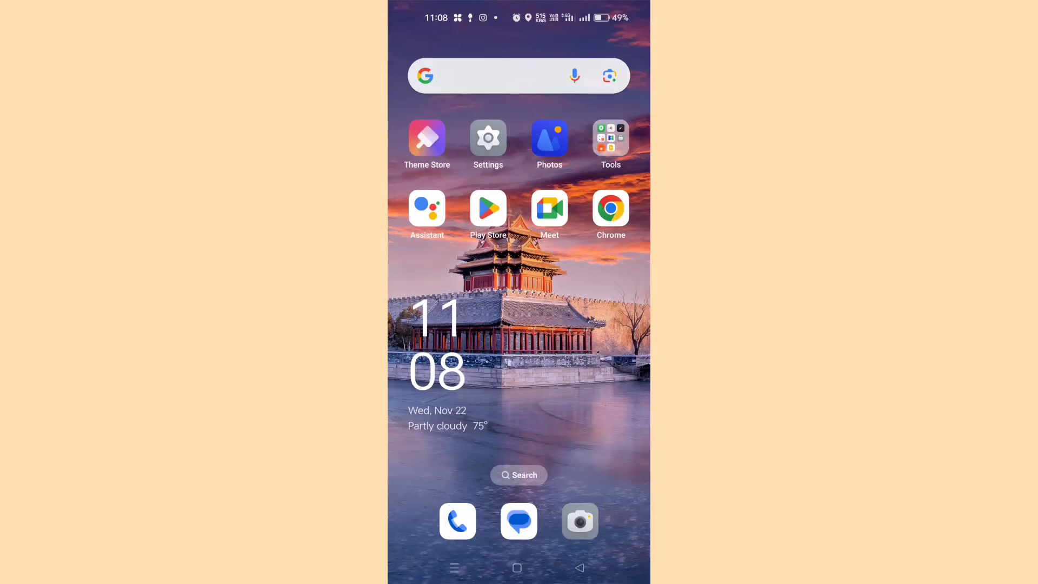
drag(605, 429, 492, 418)
drag(584, 406, 454, 405)
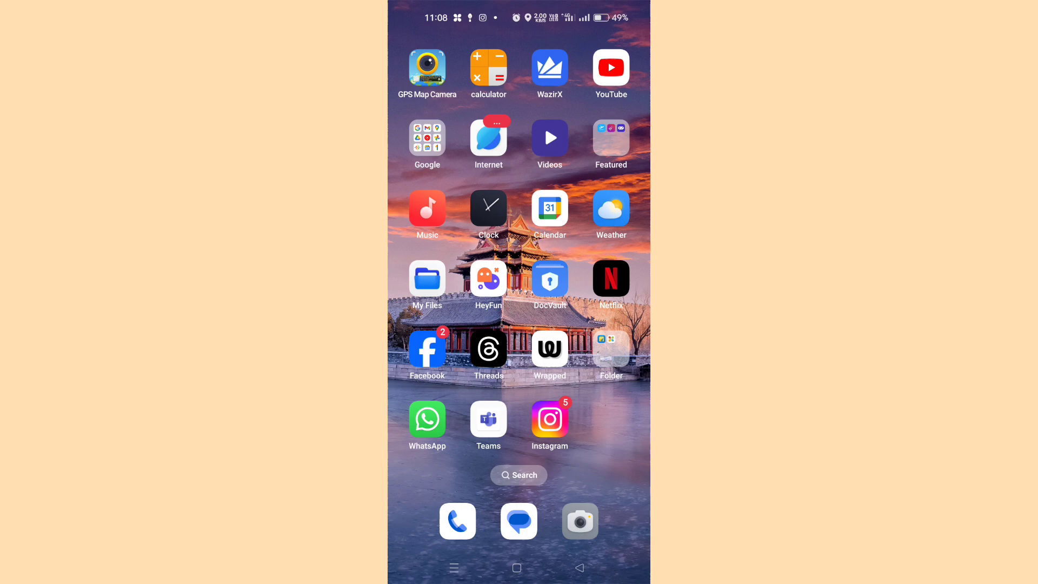